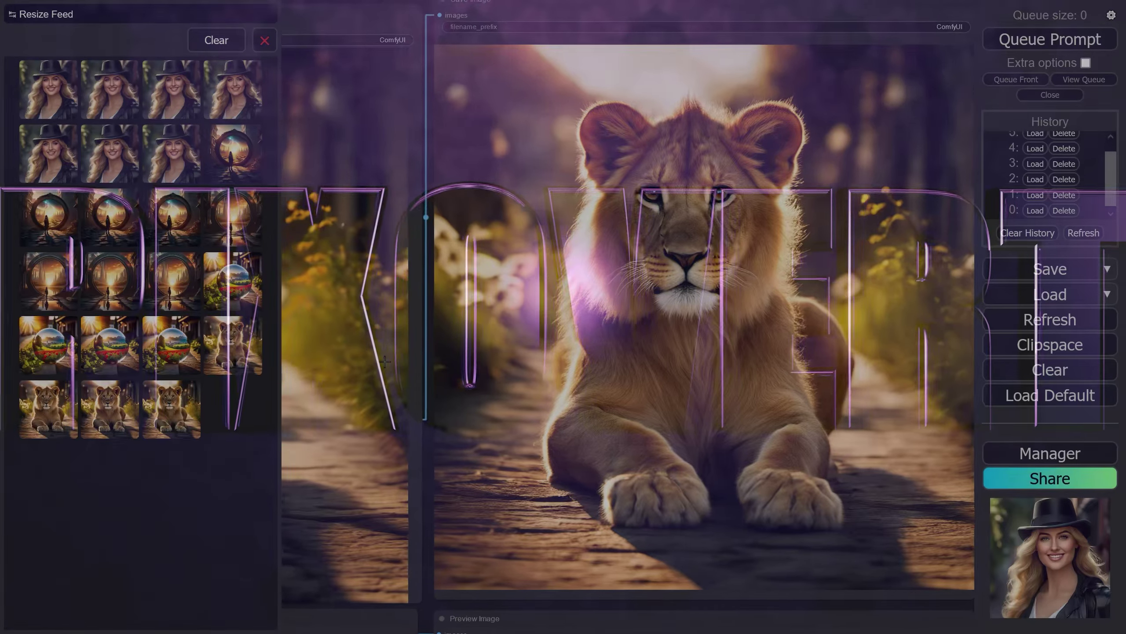
- Inspect the generated lion image up close, then compare it with the other three lion outputs on the canvas
left_click_drag(359, 360, 282, 335)
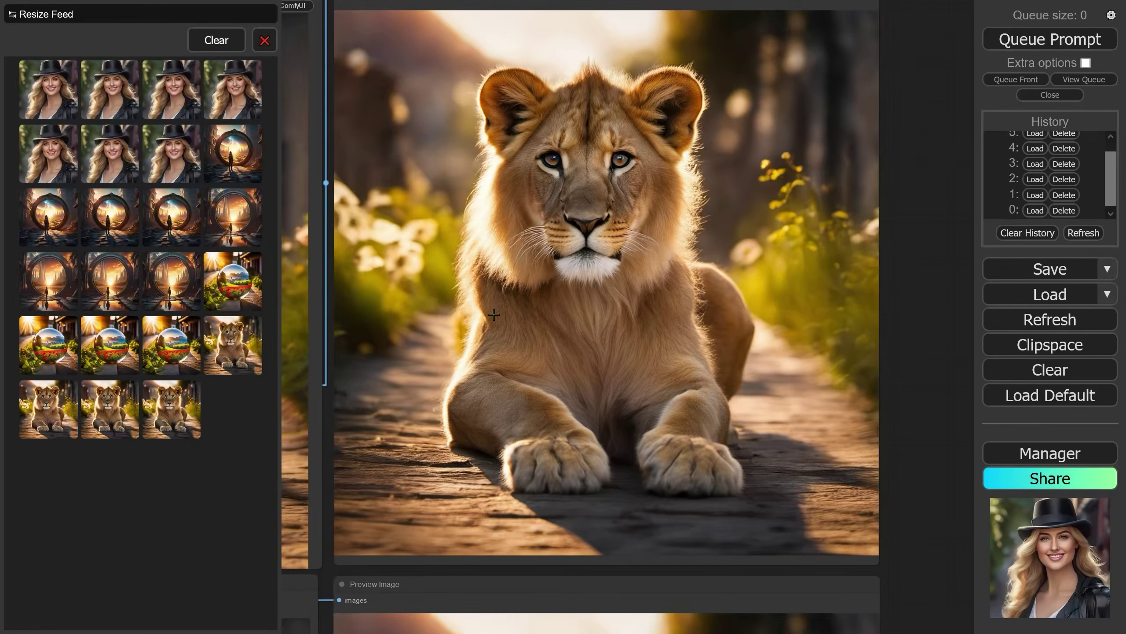
left_click_drag(493, 314, 518, 357)
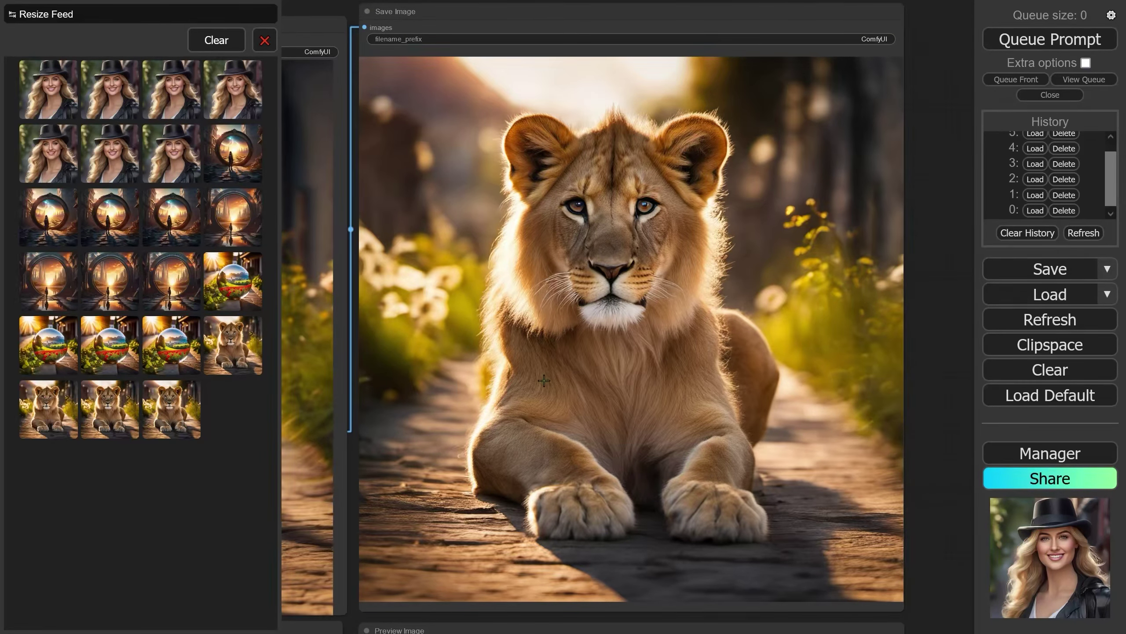
left_click_drag(489, 362, 490, 334)
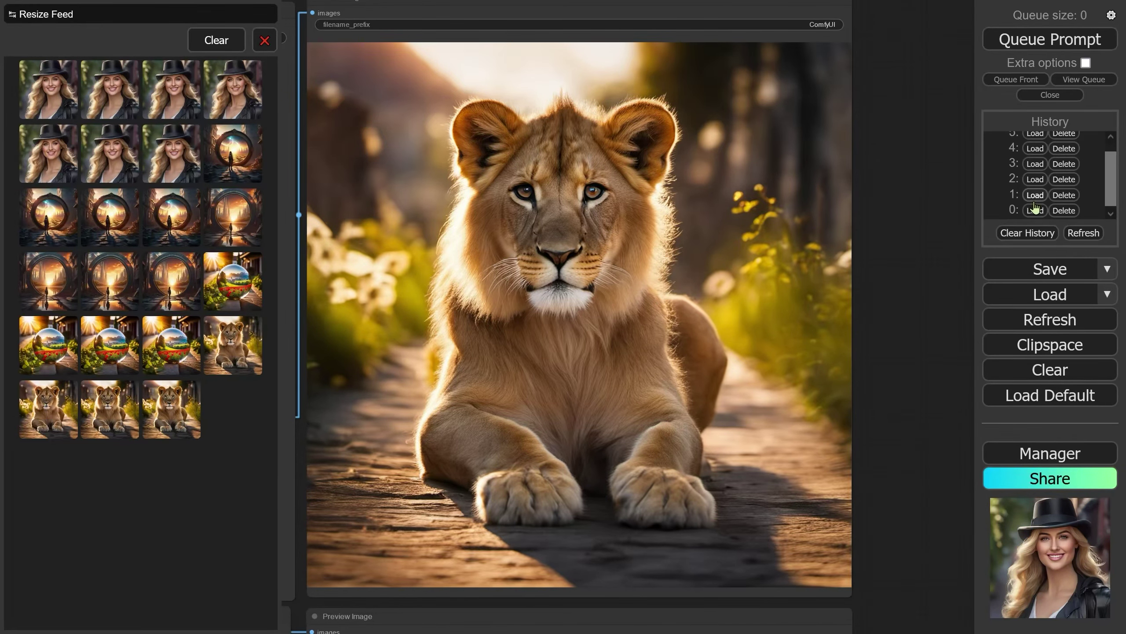
scroll(447, 193, "down", 5)
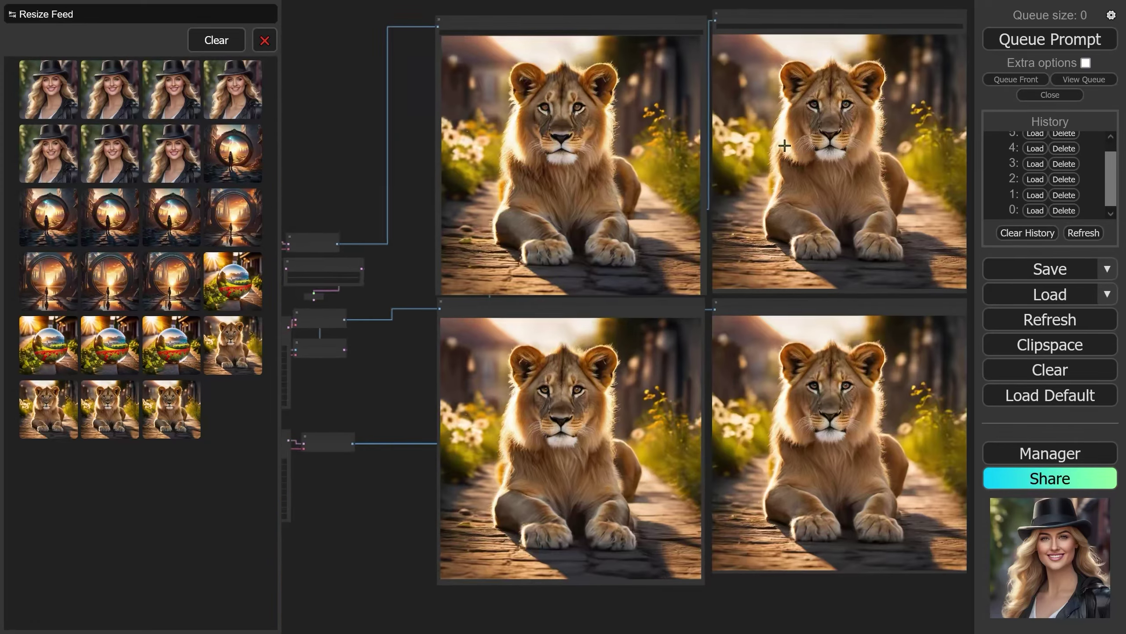
left_click_drag(785, 145, 759, 187)
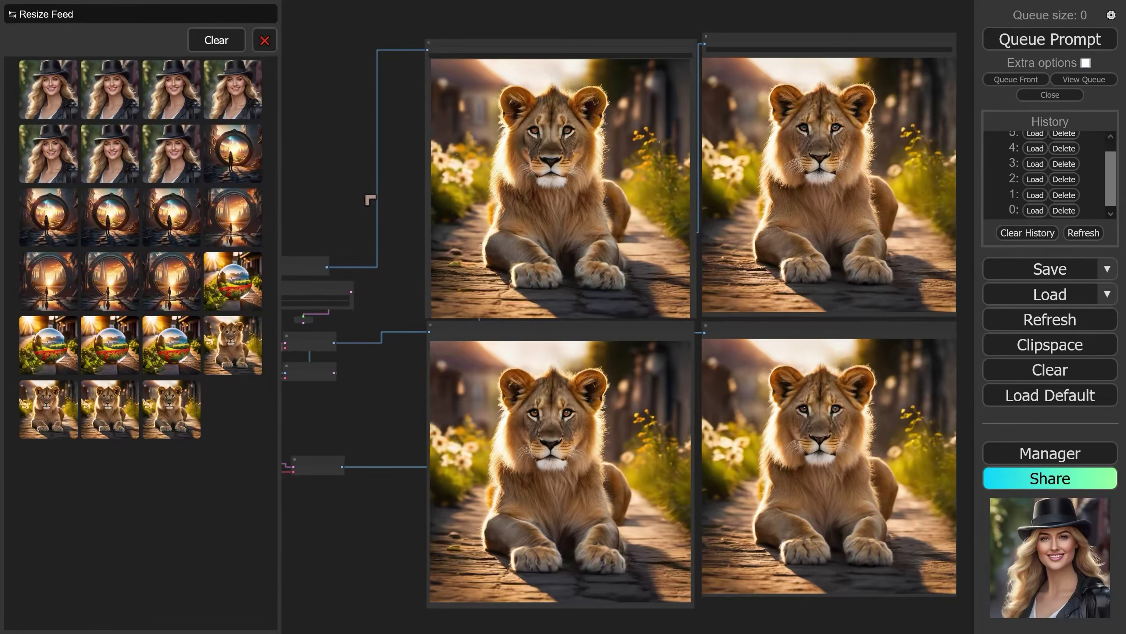
left_click_drag(371, 200, 479, 213)
- Load the earlier generations from the history in turn to compare the glass sphere, portal and woman-in-hat outputs
left_click(1035, 195)
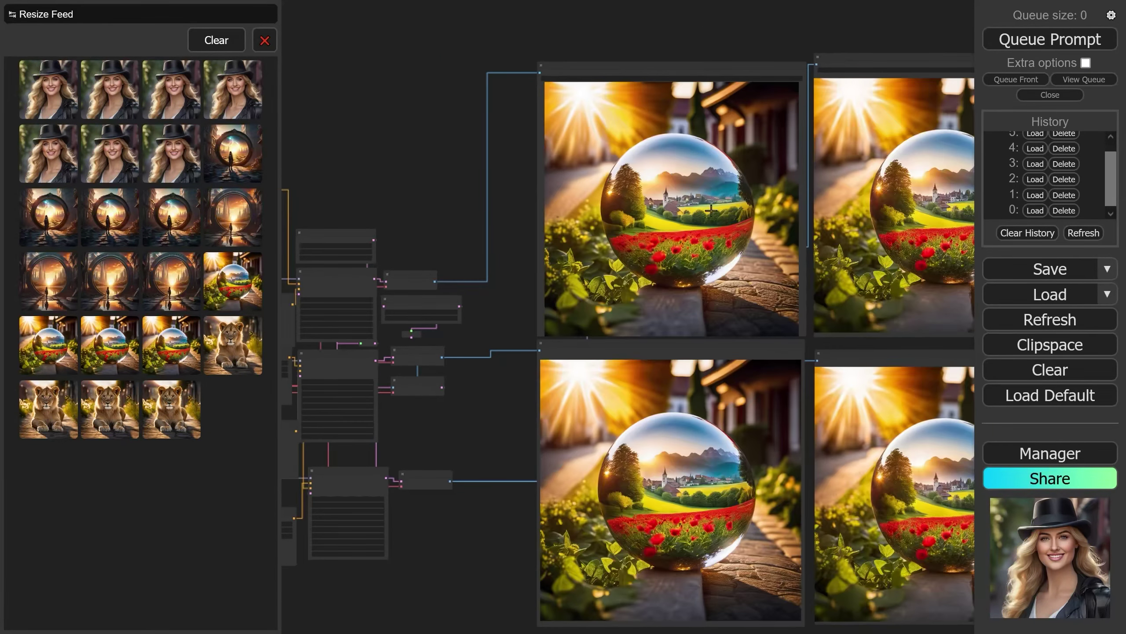
left_click_drag(786, 228, 639, 213)
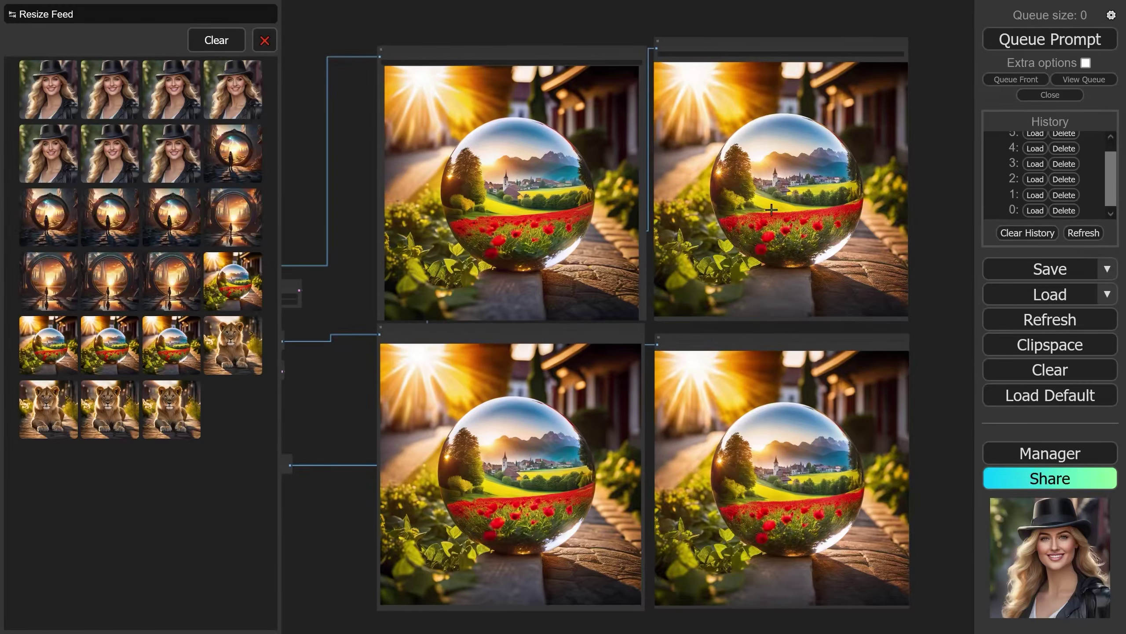
left_click(1036, 165)
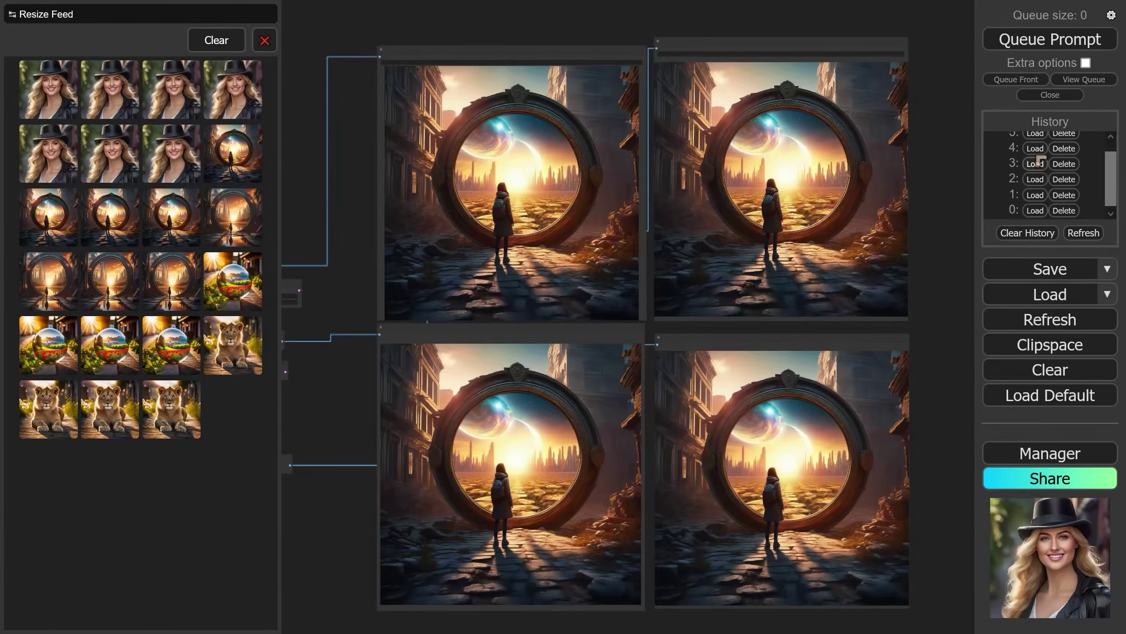
left_click(1035, 150)
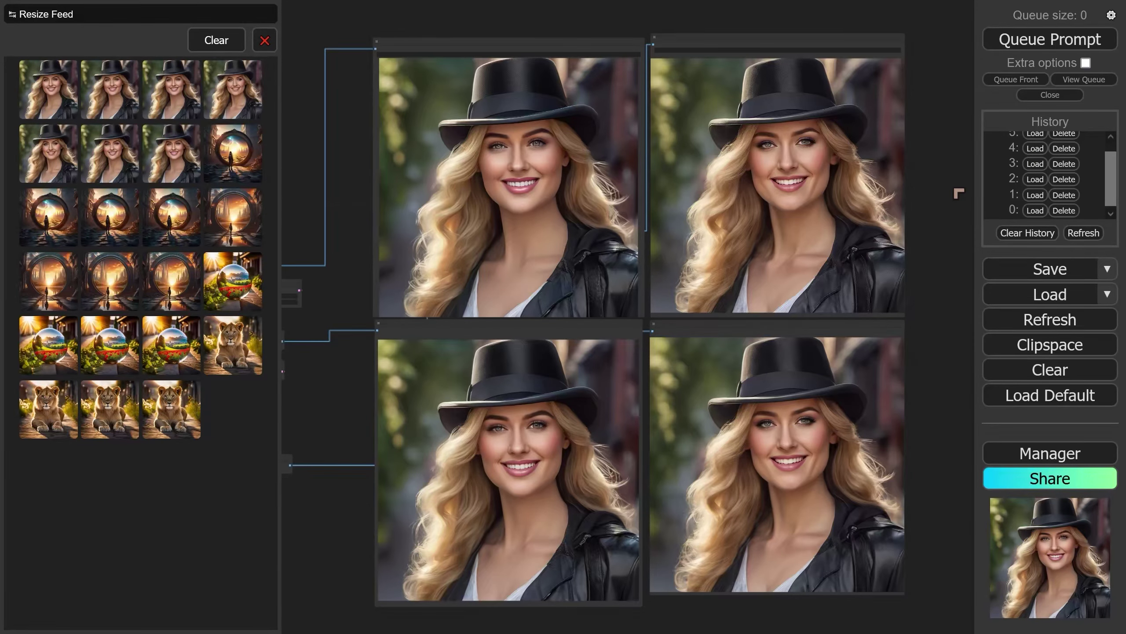
scroll(1031, 168, "up", 1)
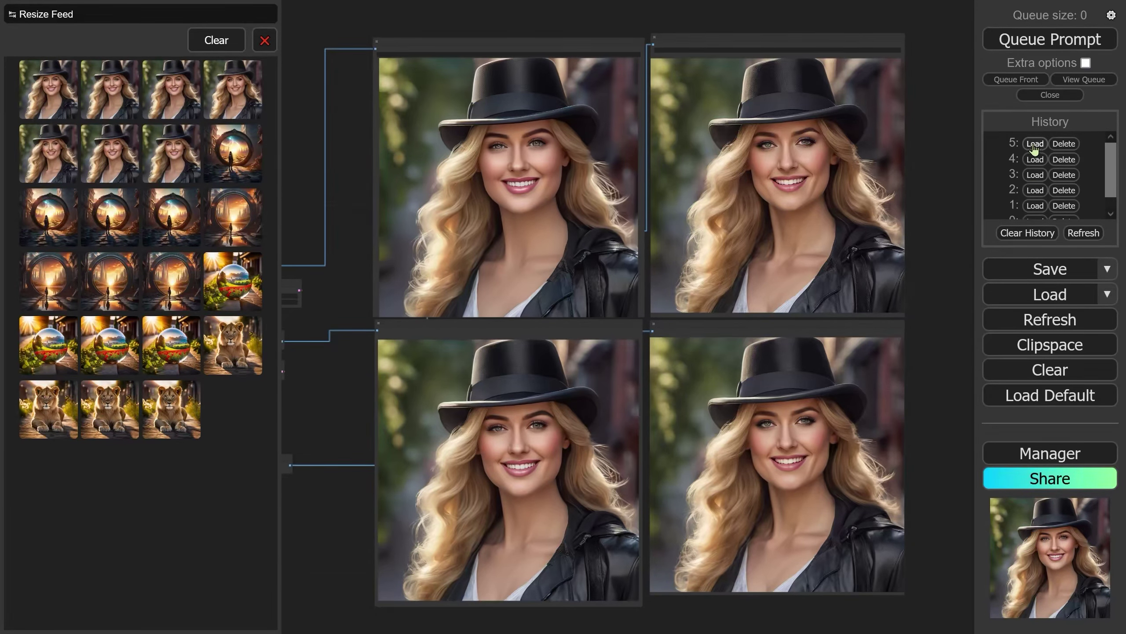
left_click(1035, 144)
scroll(1038, 220, "down", 1)
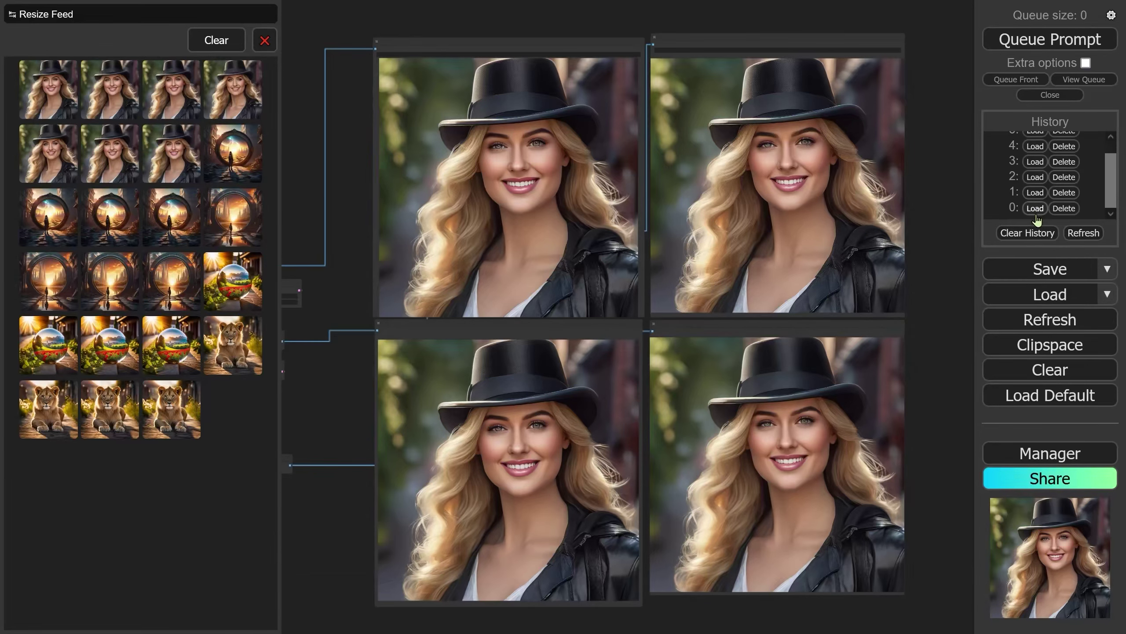
left_click(1035, 209)
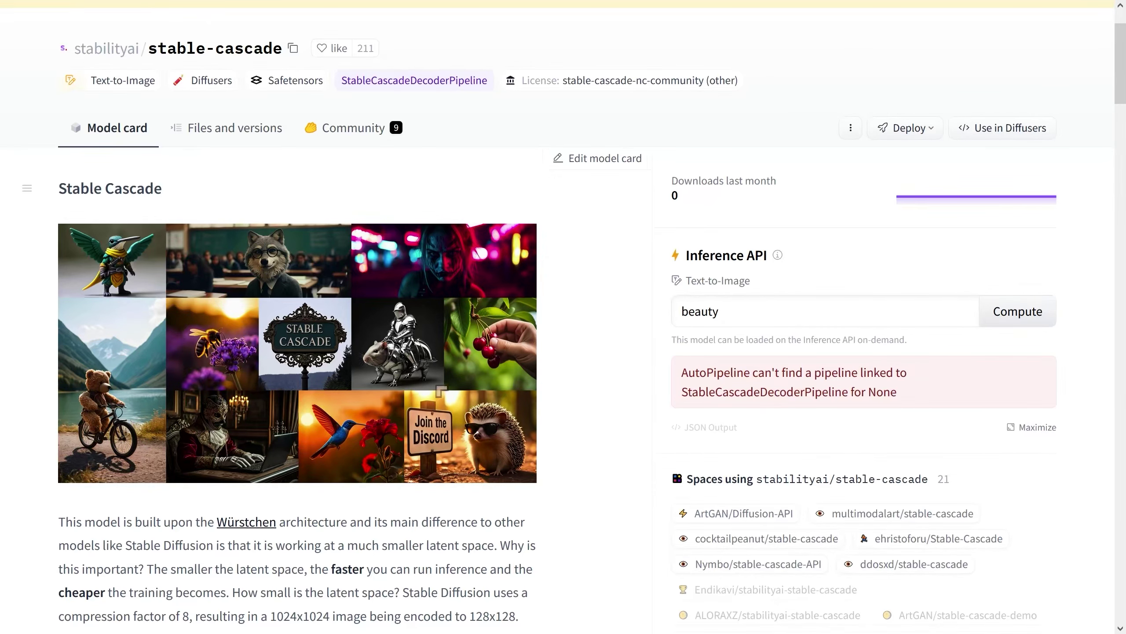
- Switch to the stabilityai/stable-cascade page on Hugging Face and read its model card through to the code example
scroll(566, 368, "down", 5)
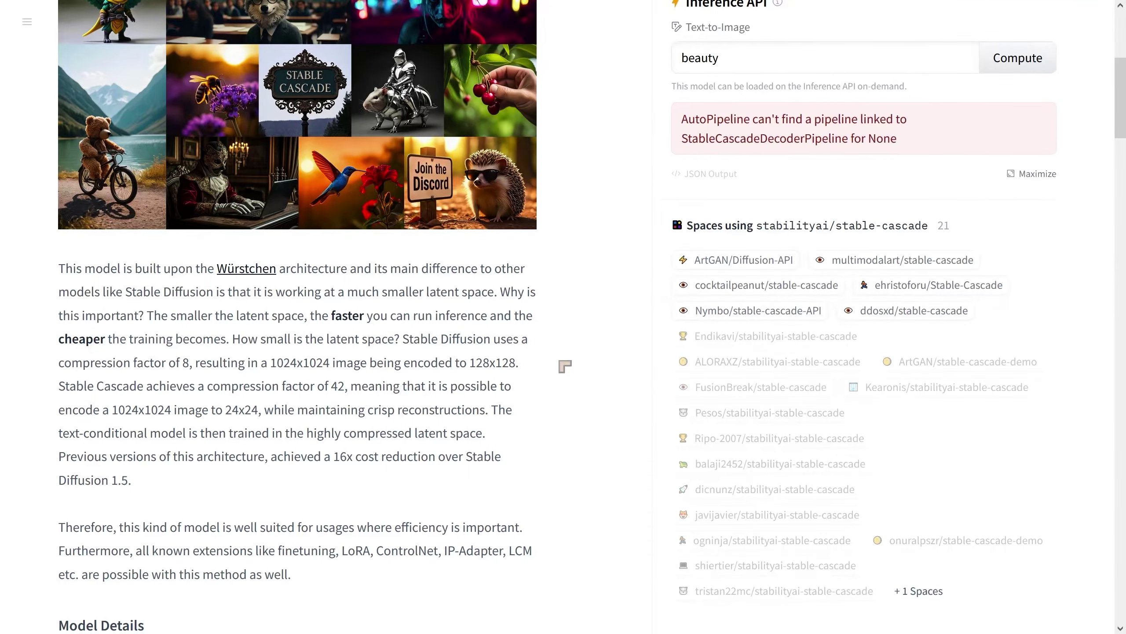
scroll(244, 362, "down", 8)
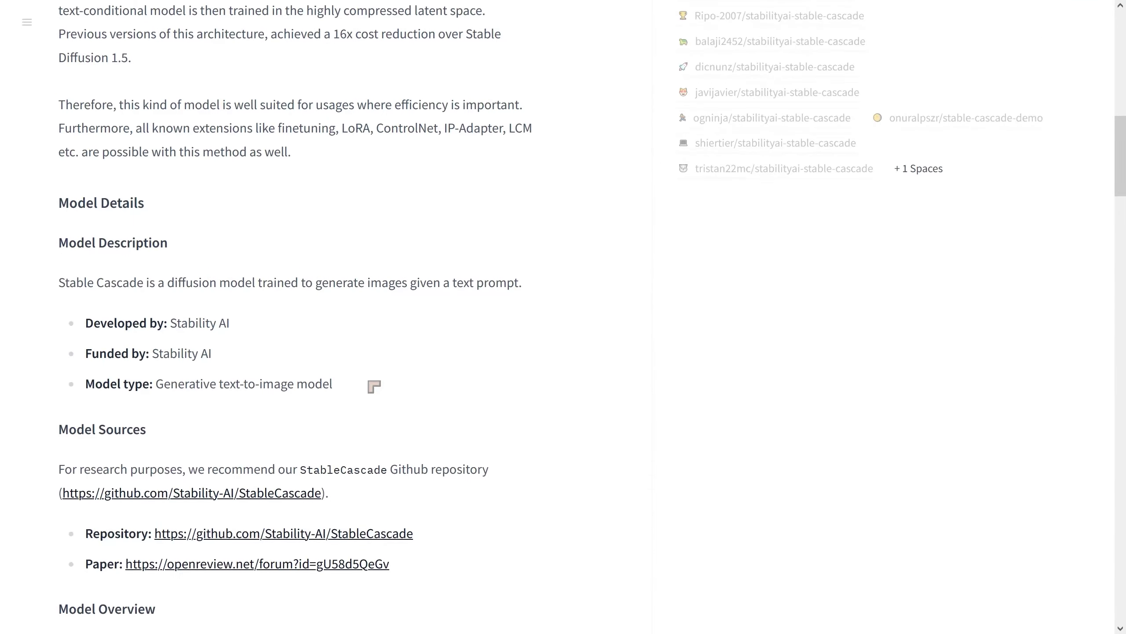
scroll(371, 386, "down", 3)
scroll(372, 394, "down", 5)
scroll(399, 400, "down", 15)
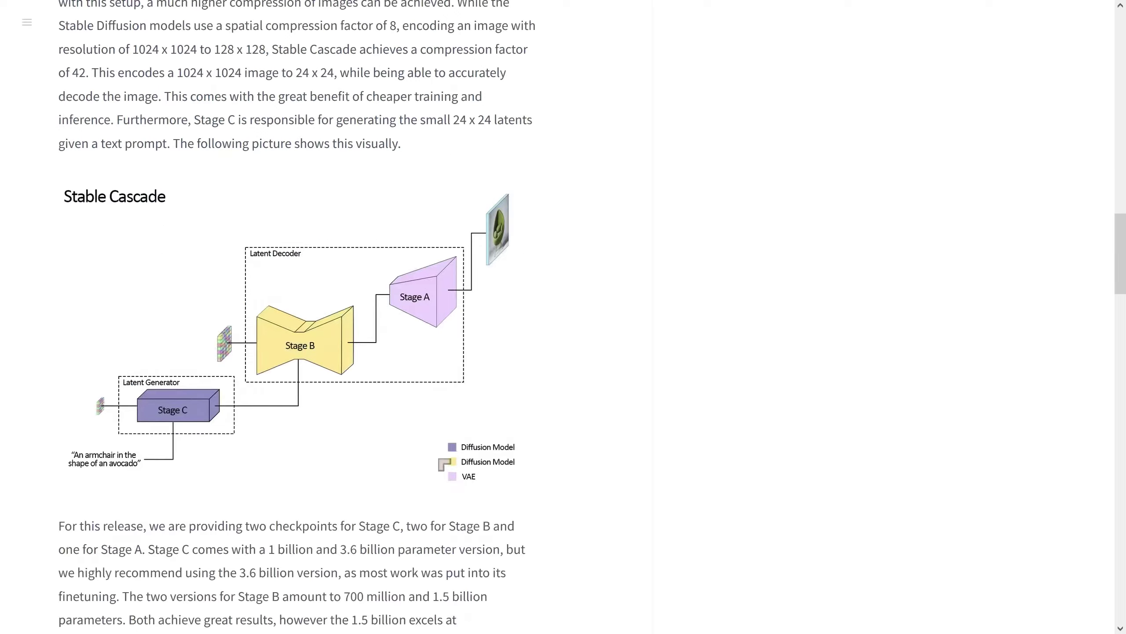
scroll(357, 461, "down", 17)
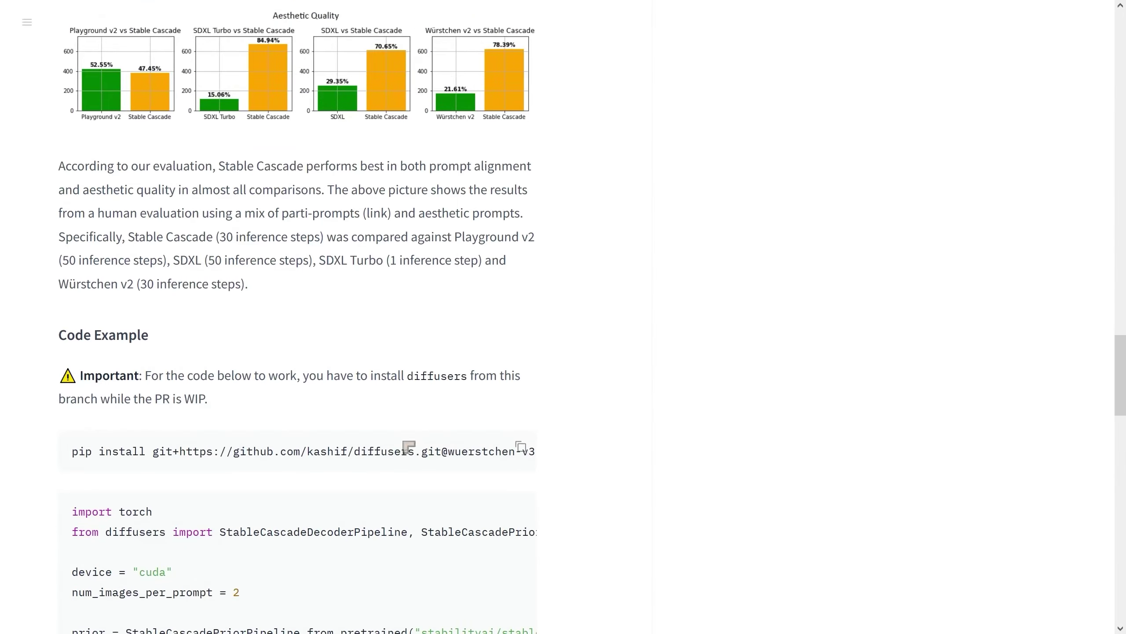
scroll(638, 528, "up", 20)
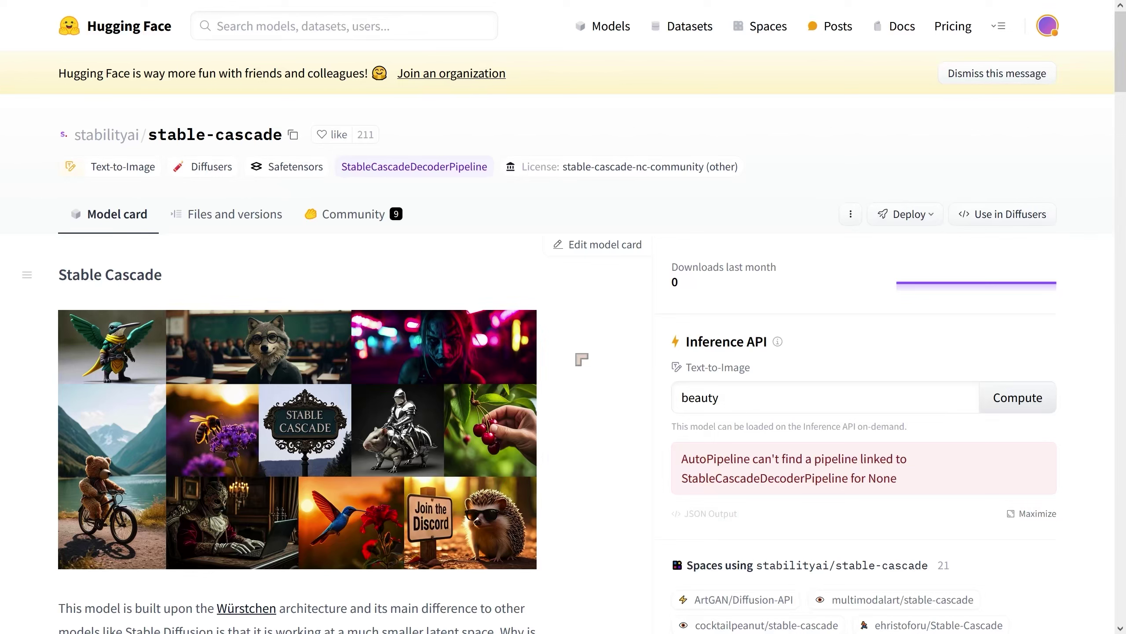
- Open the stable-cascade repository's file listing and review the stage A, B and C safetensors checkpoints
left_click(224, 214)
scroll(382, 400, "down", 10)
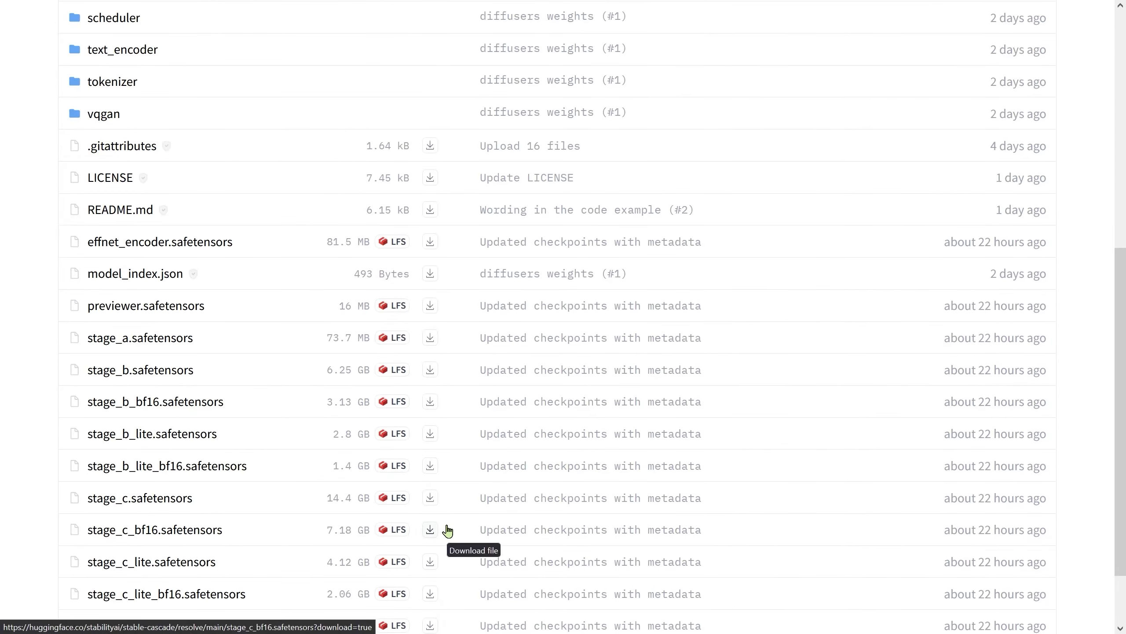
scroll(448, 534, "down", 2)
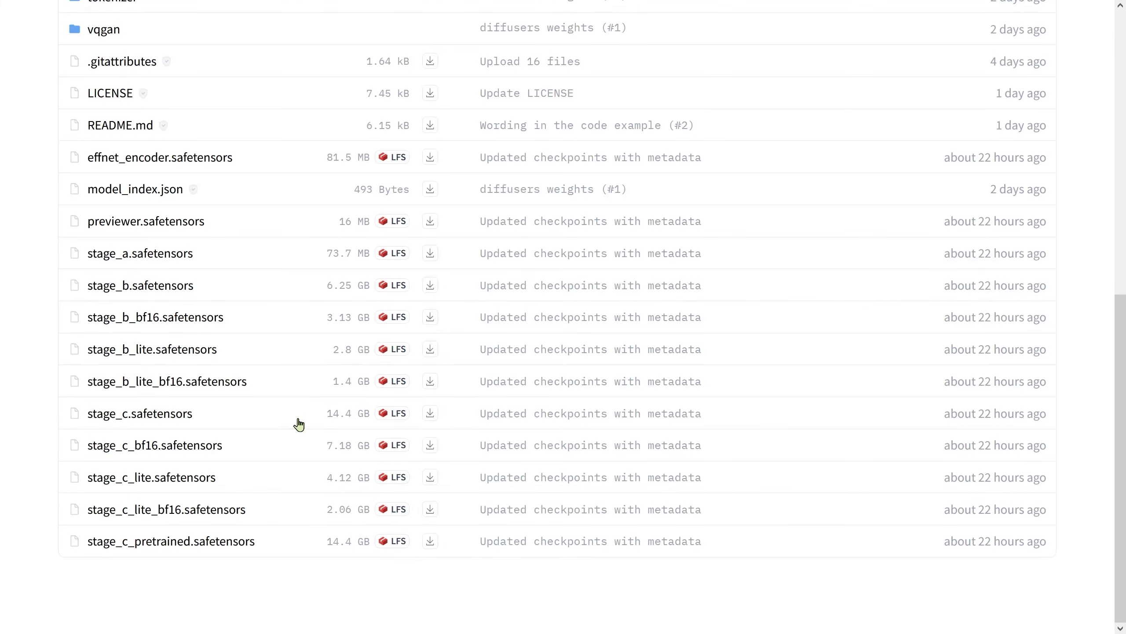
scroll(298, 424, "up", 10)
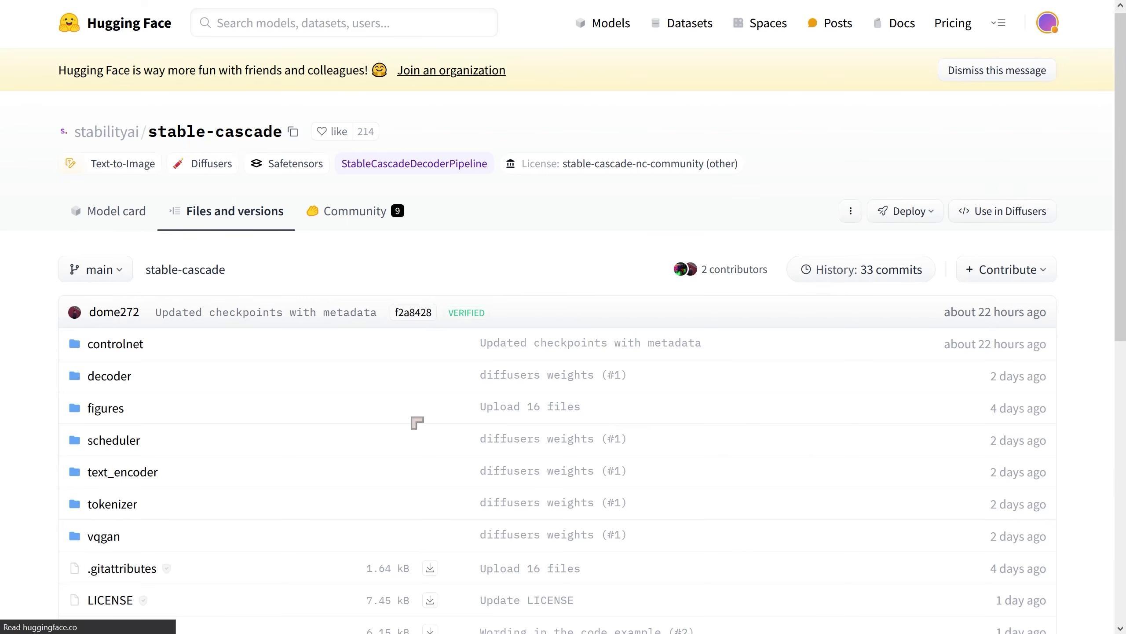
- Return to the stable-cascade model card and review its description and the list of Spaces using the model
scroll(503, 427, "down", 8)
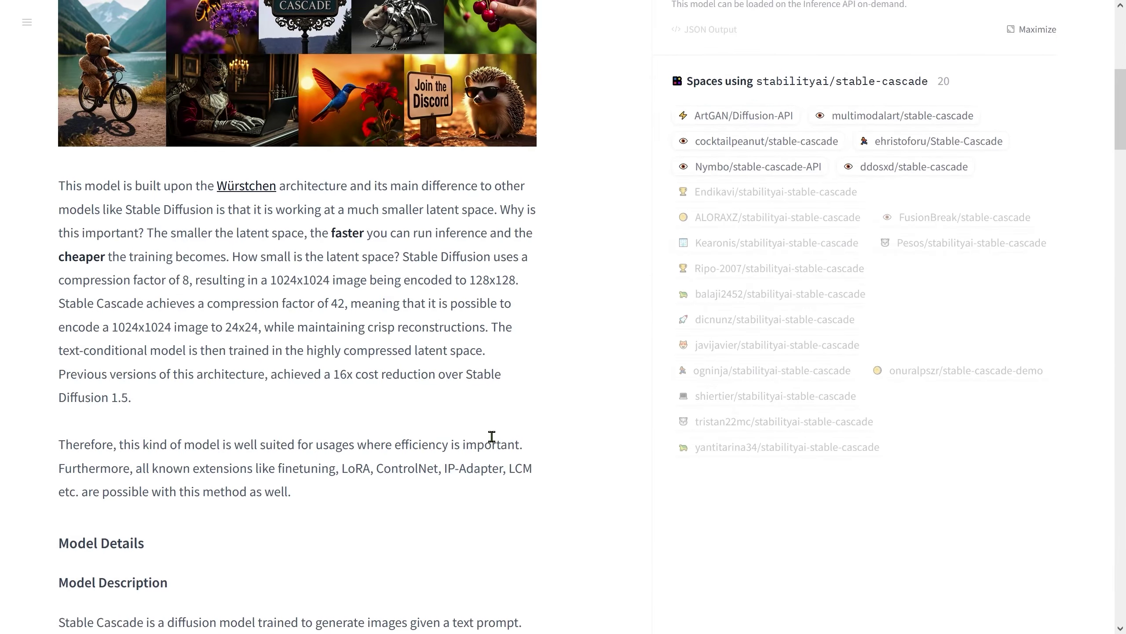
scroll(492, 436, "up", 5)
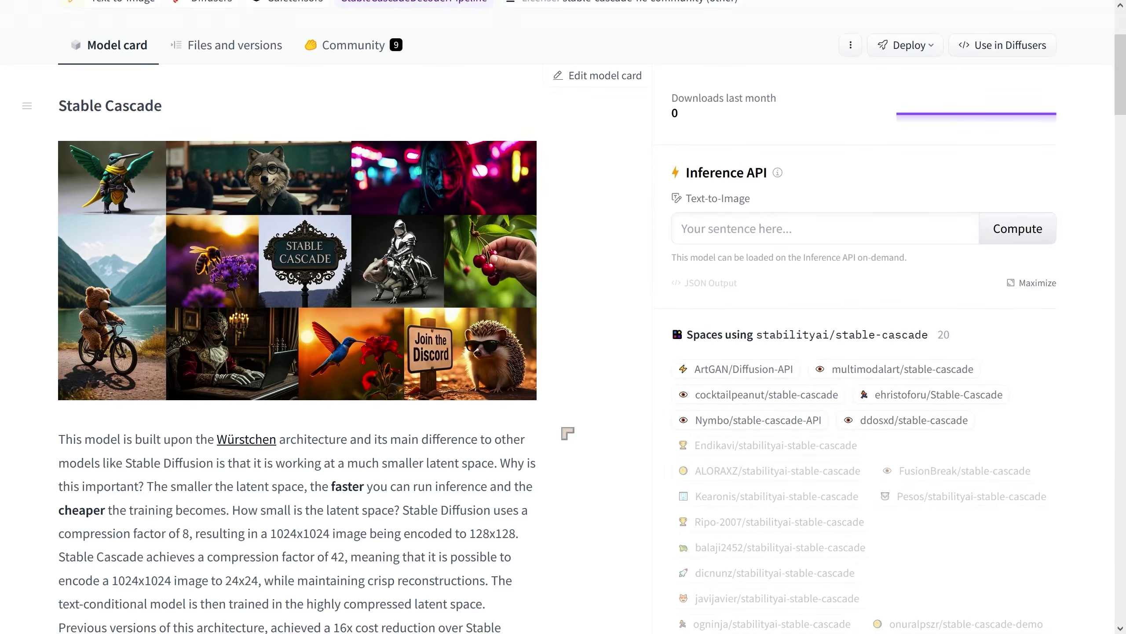
scroll(568, 434, "up", 4)
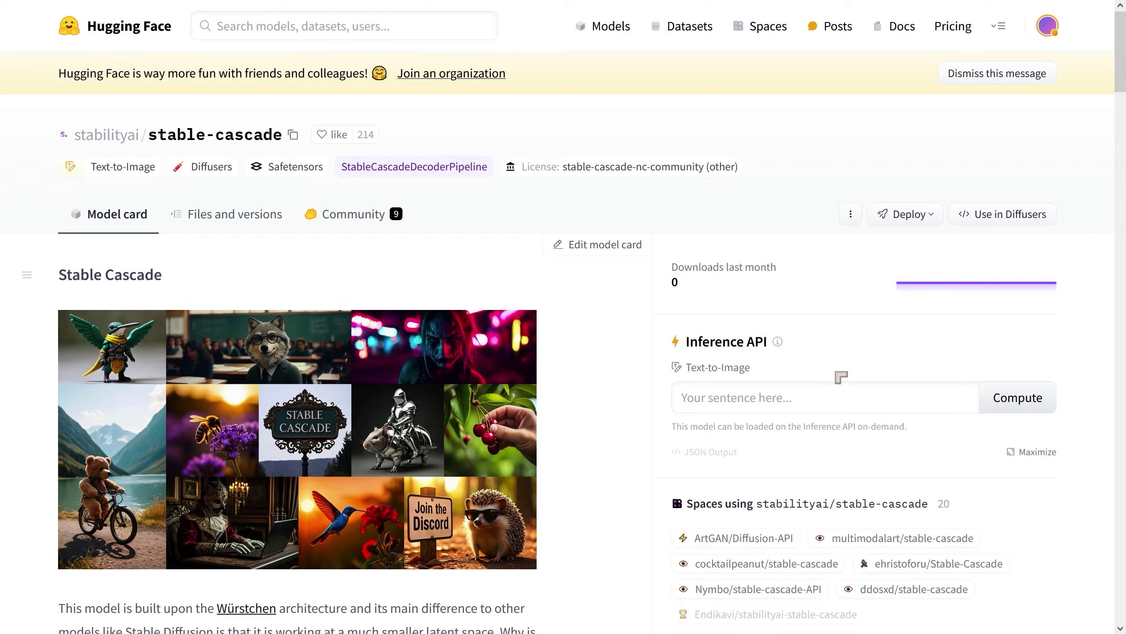
scroll(841, 377, "down", 2)
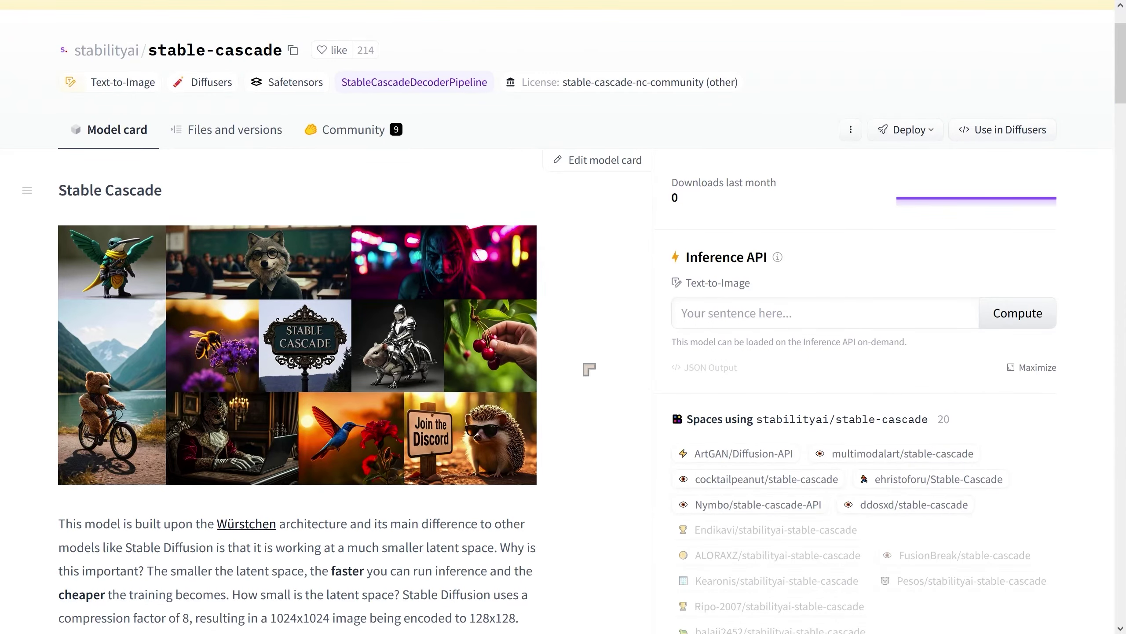
scroll(603, 376, "down", 2)
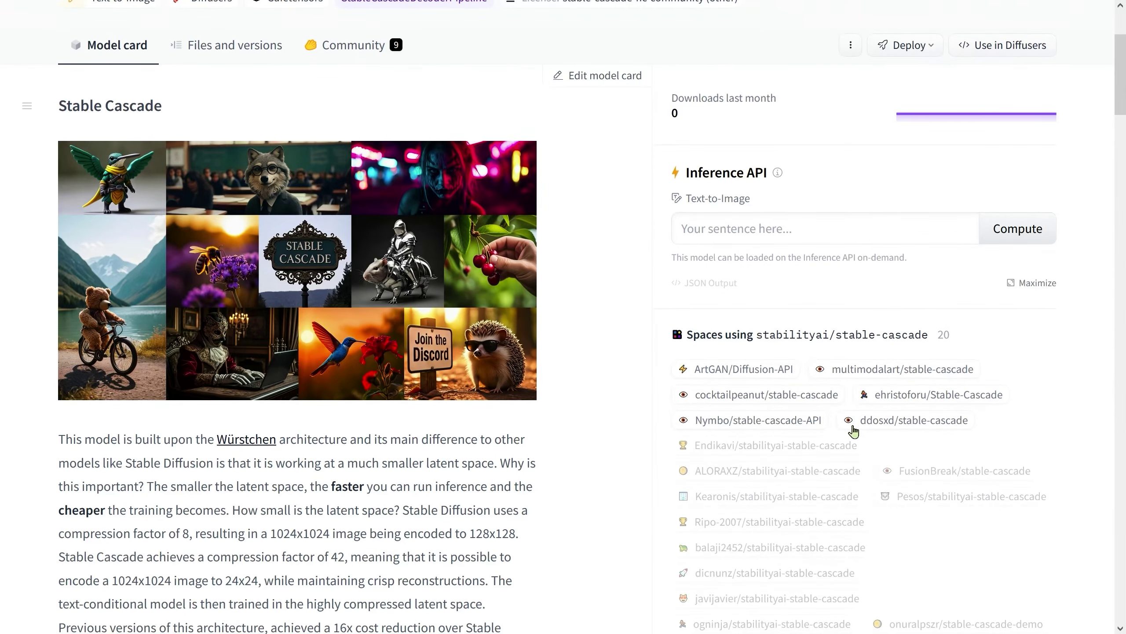
scroll(782, 360, "down", 2)
scroll(967, 431, "down", 3)
scroll(931, 460, "up", 4)
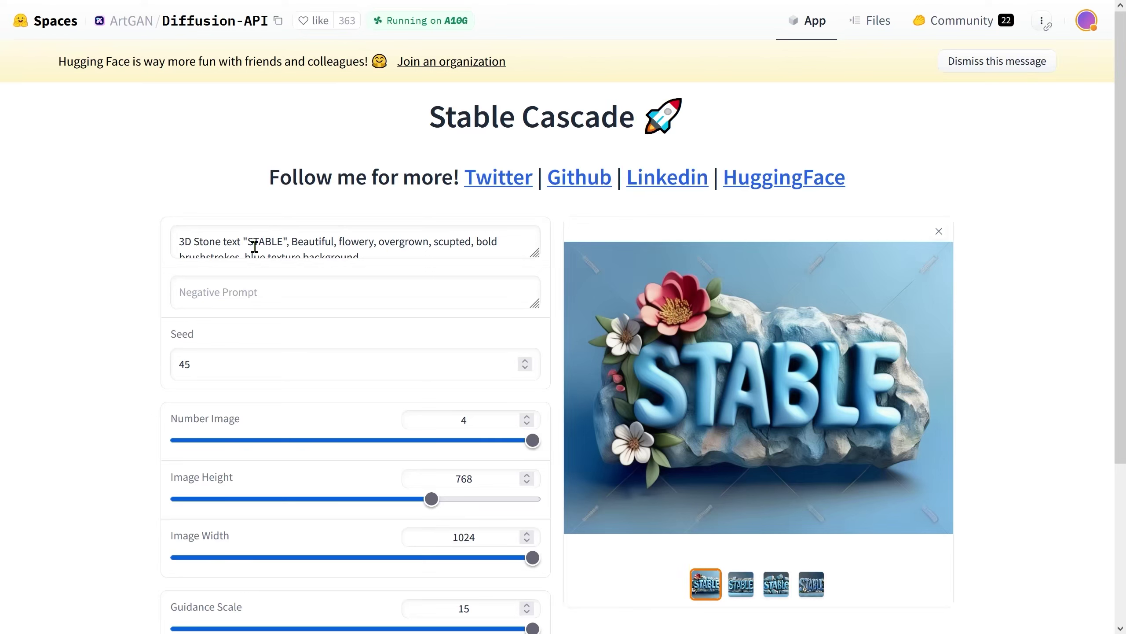
- In the ArtGAN/Diffusion-API Space, read the full prompt and view the second, third and fourth generated images
scroll(198, 246, "down", 1)
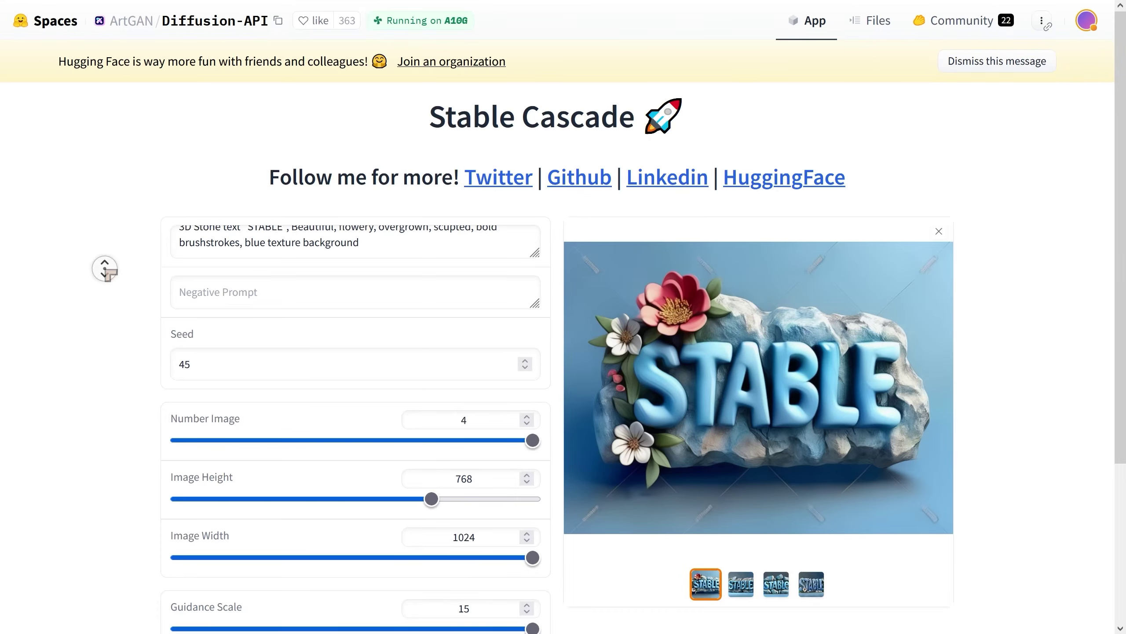
scroll(103, 267, "down", 2)
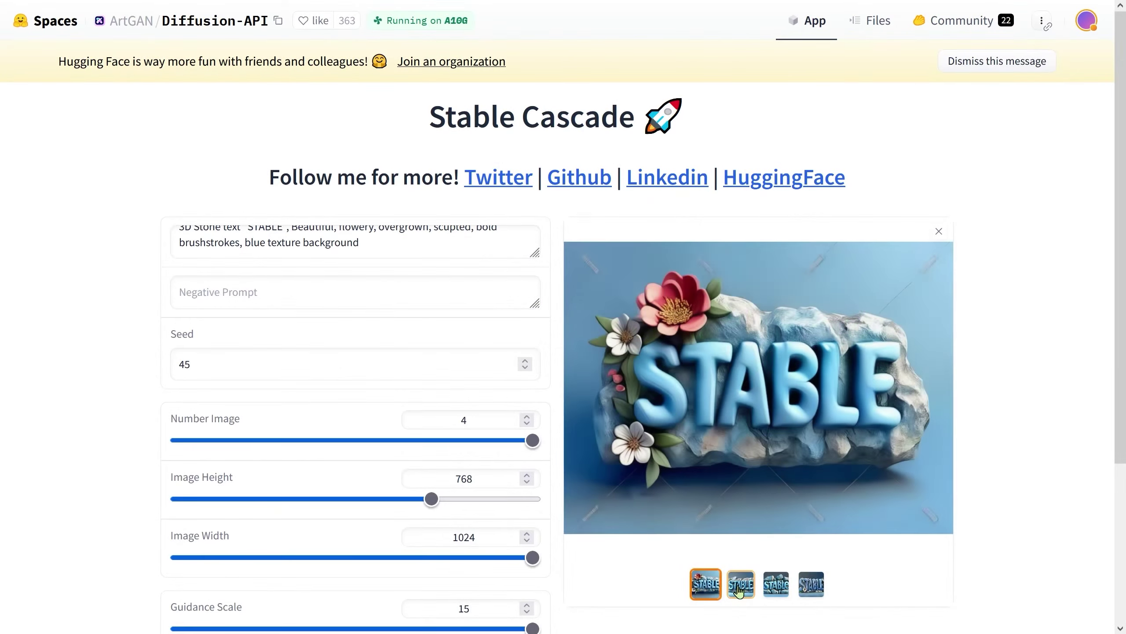
left_click(741, 584)
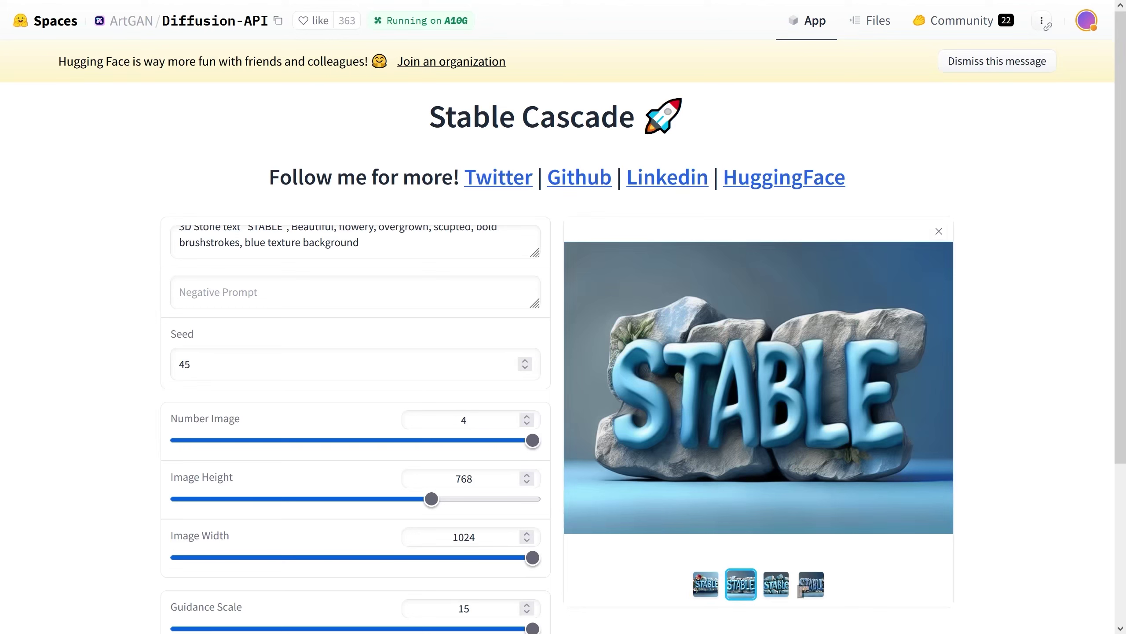
left_click(779, 592)
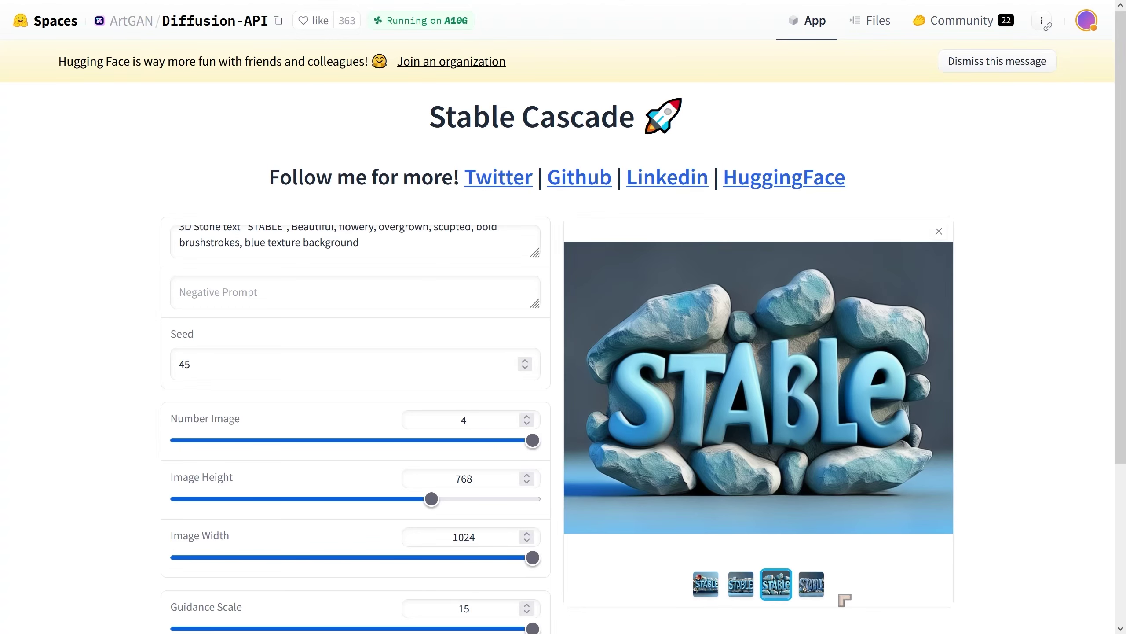
left_click(810, 585)
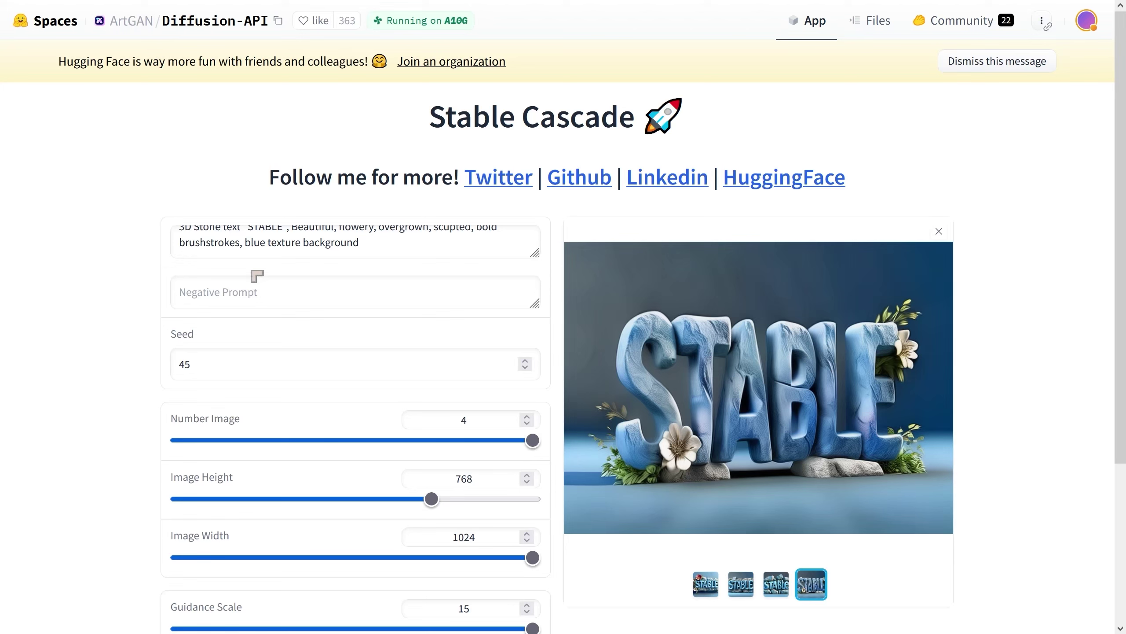
- Enlarge the prompt field and check its word "STABLE" against the third and second generated images
left_click_drag(527, 284, 519, 294)
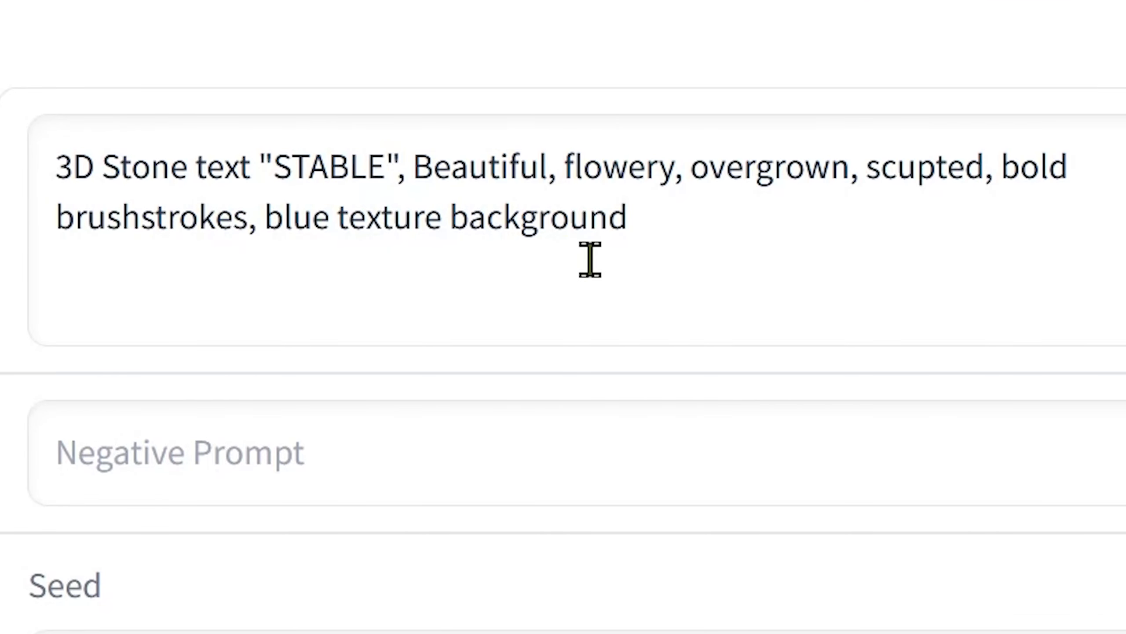
left_click_drag(265, 171, 375, 169)
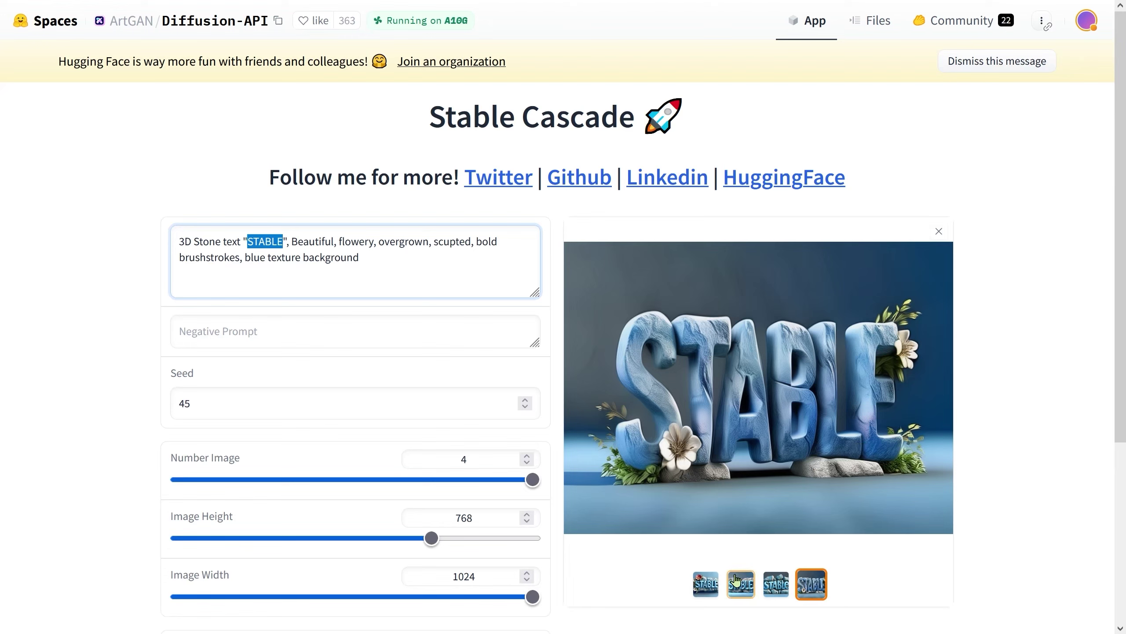
left_click(777, 585)
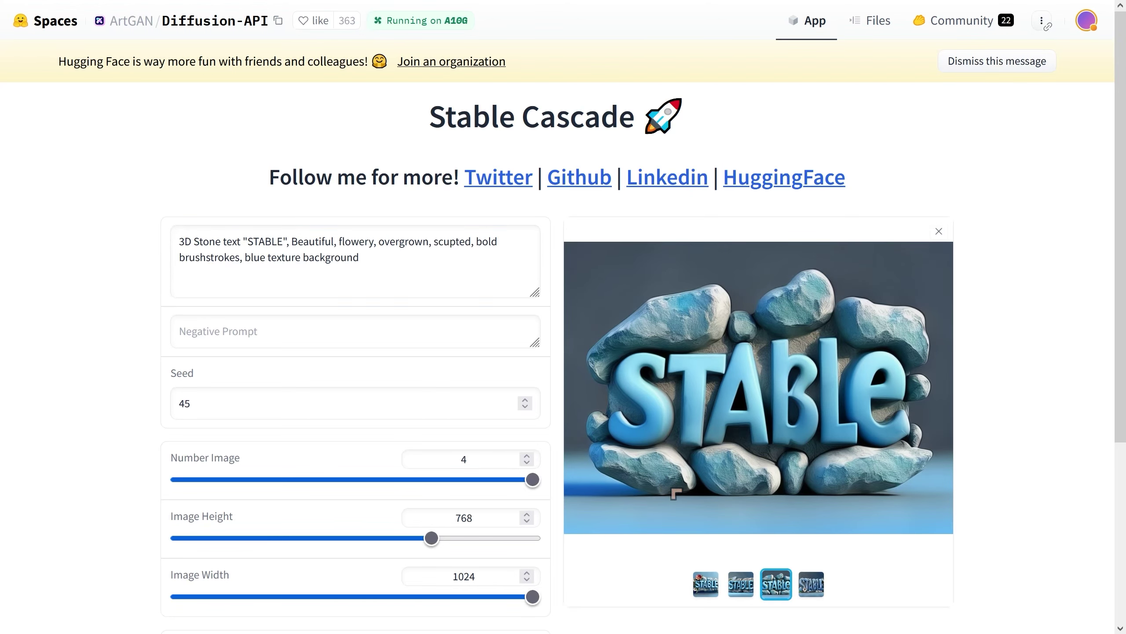
left_click(740, 585)
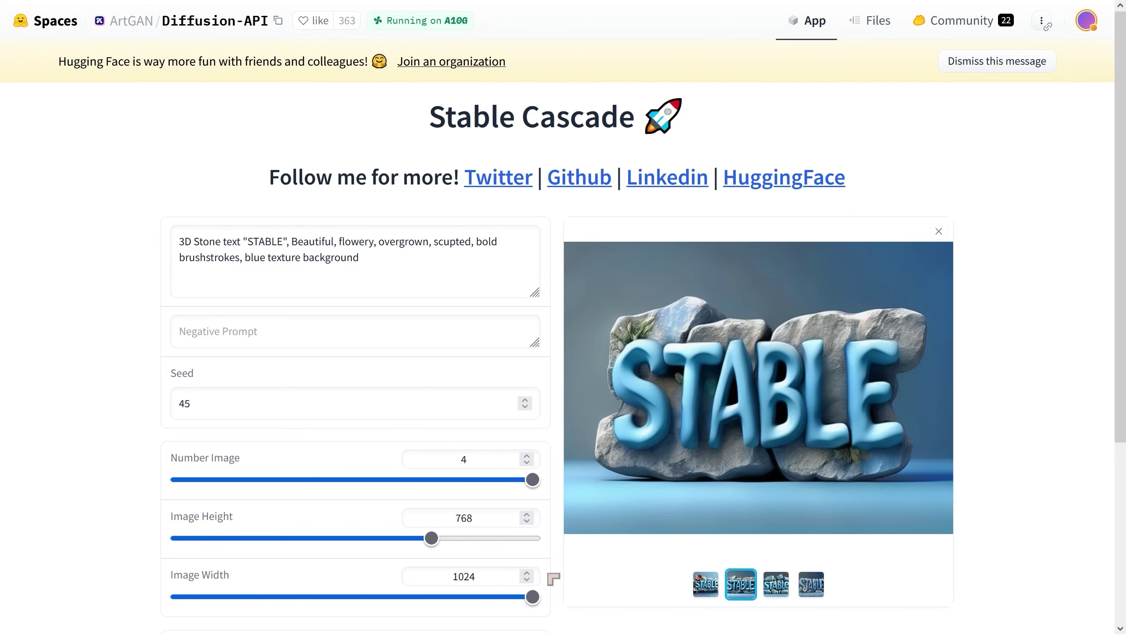
- View the first generated 3D stone text image and review the generation settings, from seed and image size to guidance scale and inference steps
left_click(701, 585)
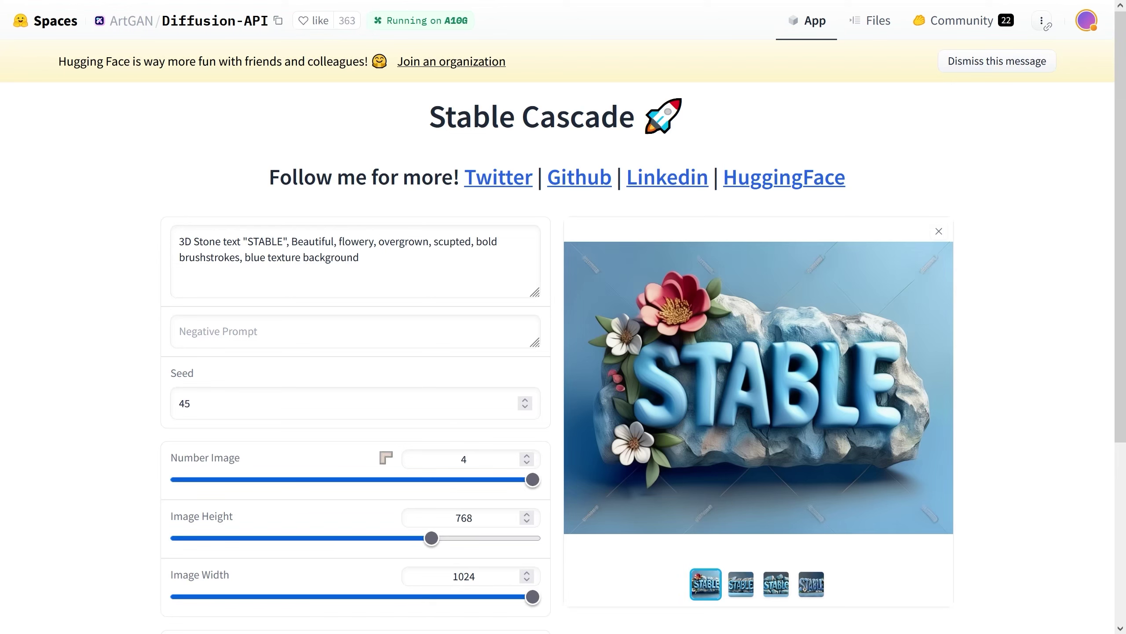
scroll(491, 478, "down", 3)
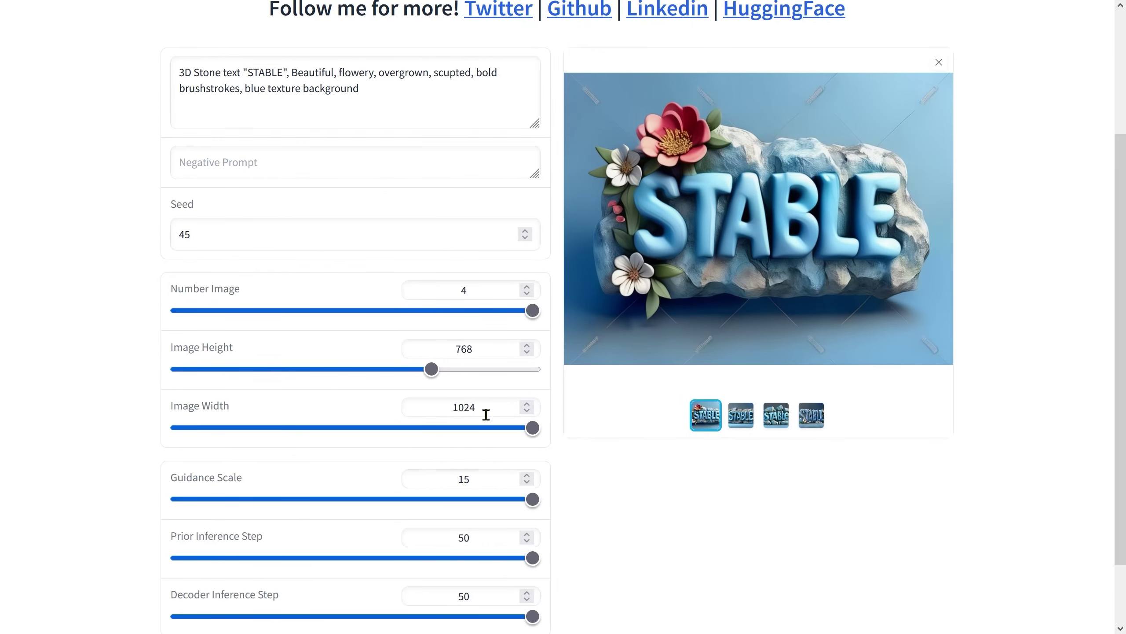
scroll(486, 414, "down", 2)
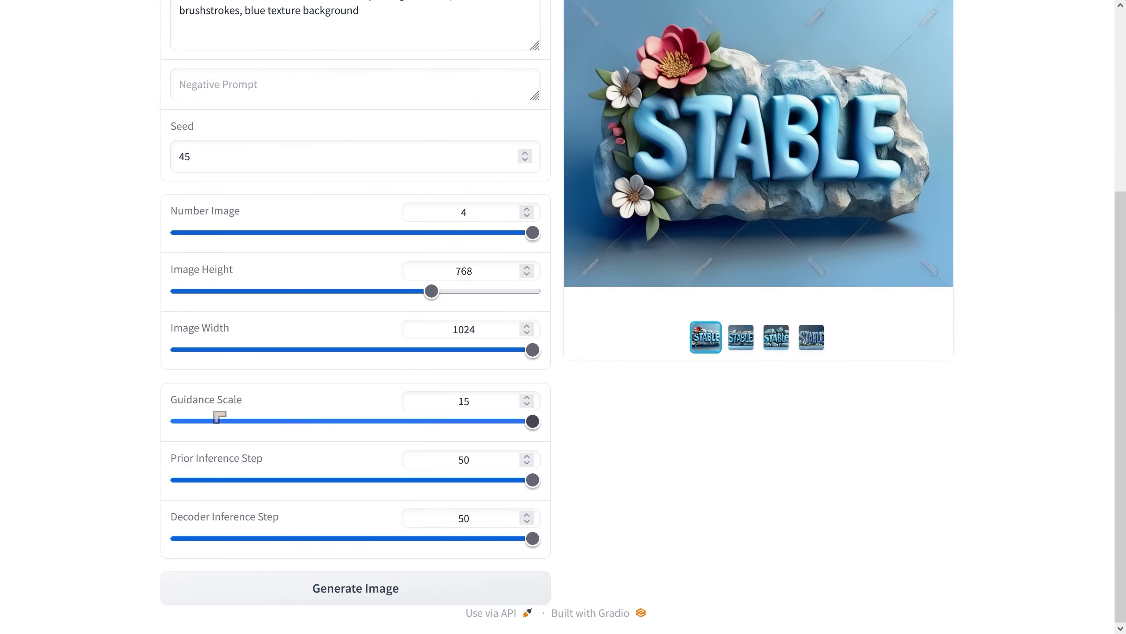
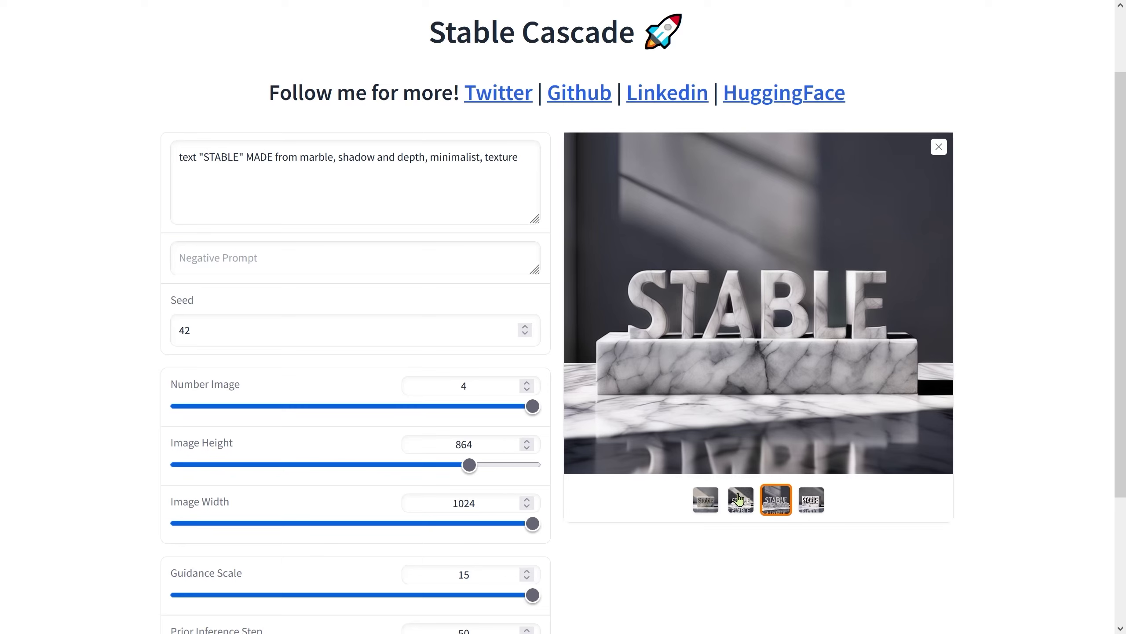
- View the four generated images for the marble "STABLE" text prompt in order, comparing how each renders the word
left_click(708, 503)
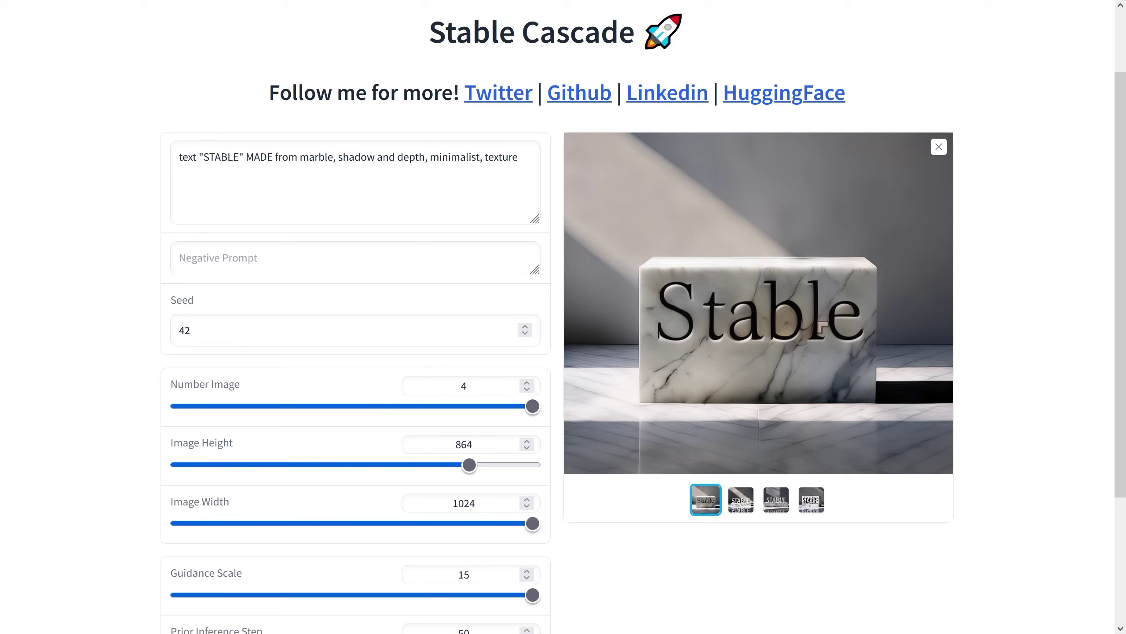
left_click(741, 499)
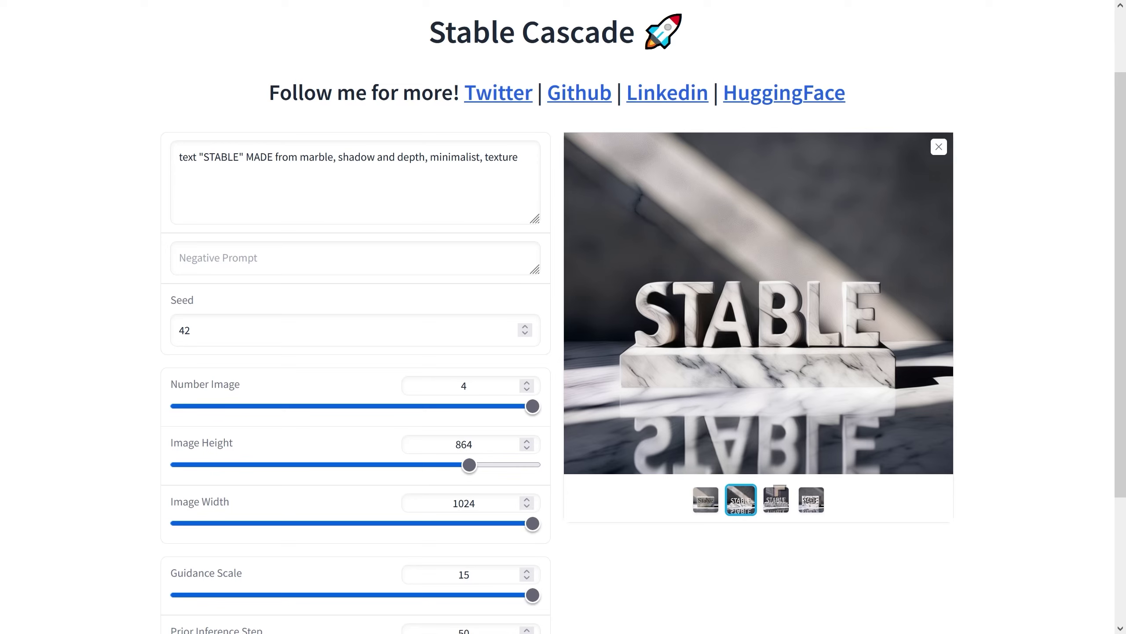
left_click(776, 499)
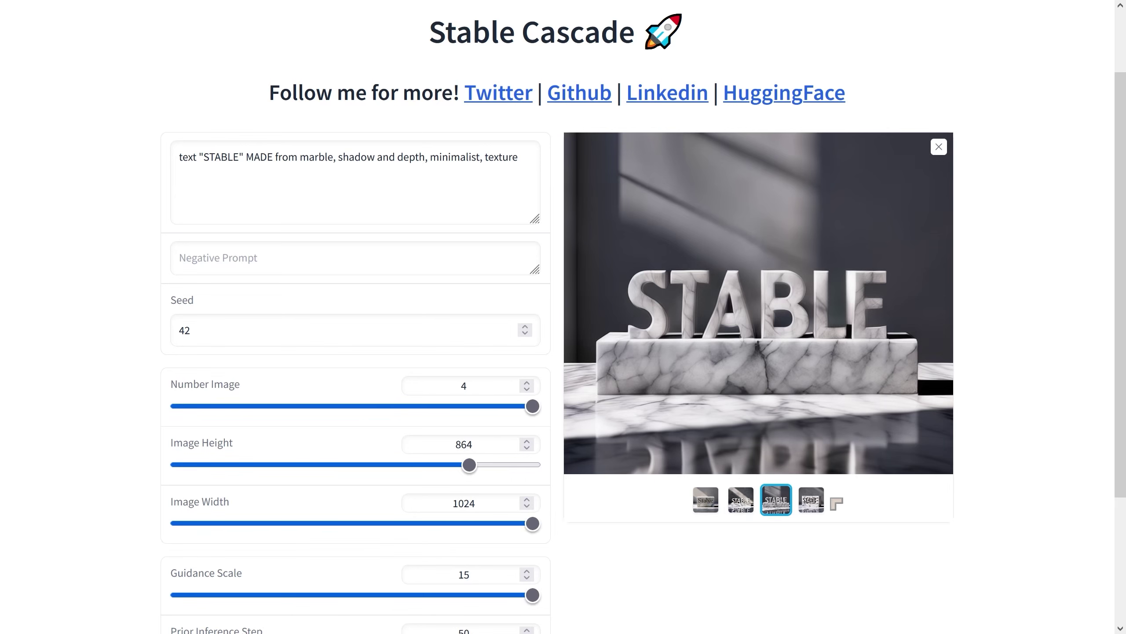
left_click(811, 499)
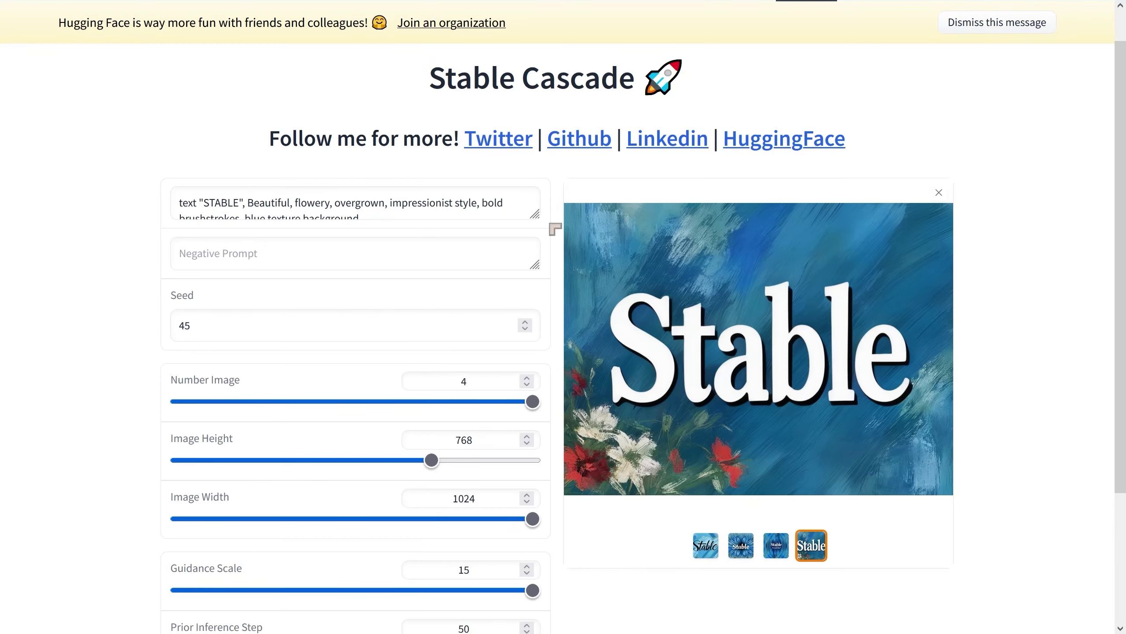
- Enlarge the prompt field to read the impressionist-style "STABLE" prompt, and view its third, second and first generated images
left_click_drag(534, 218, 534, 266)
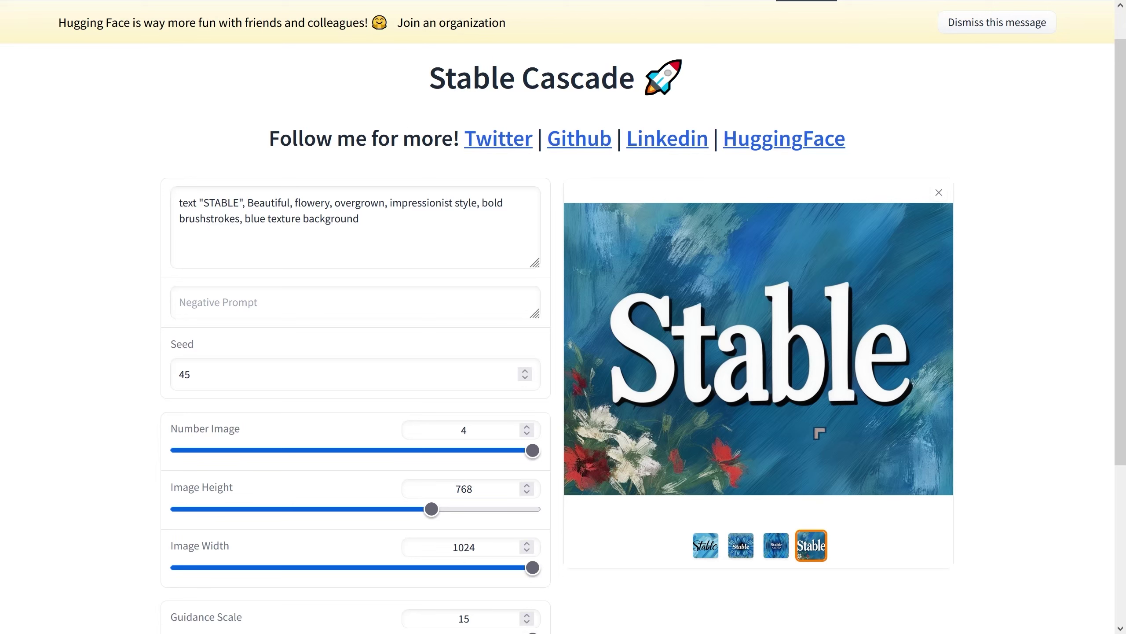
left_click(777, 550)
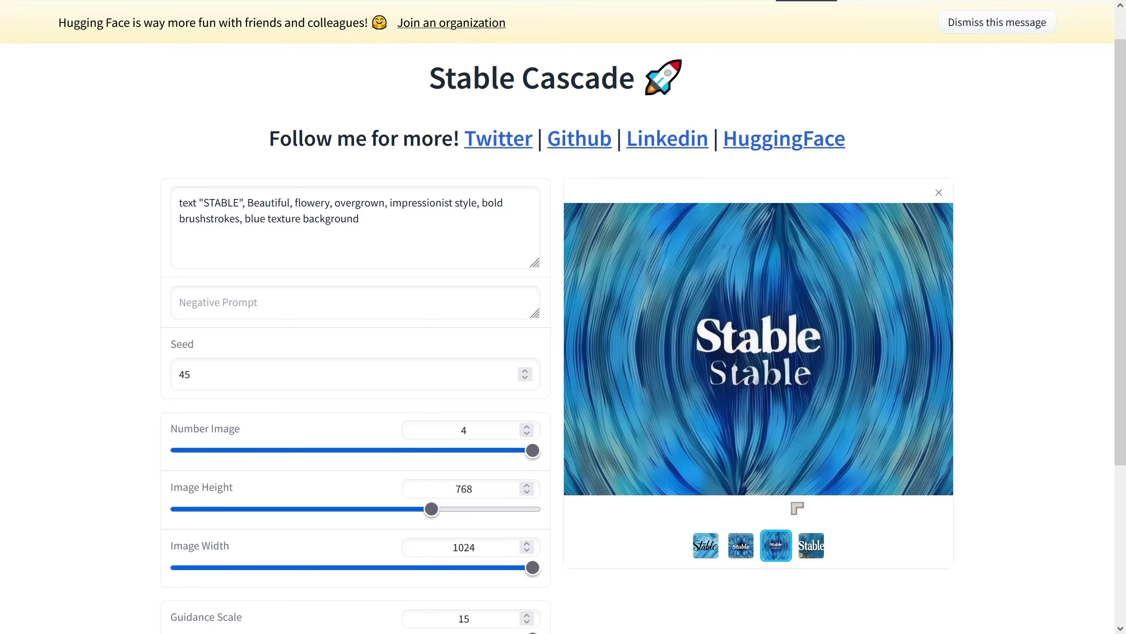
left_click(744, 546)
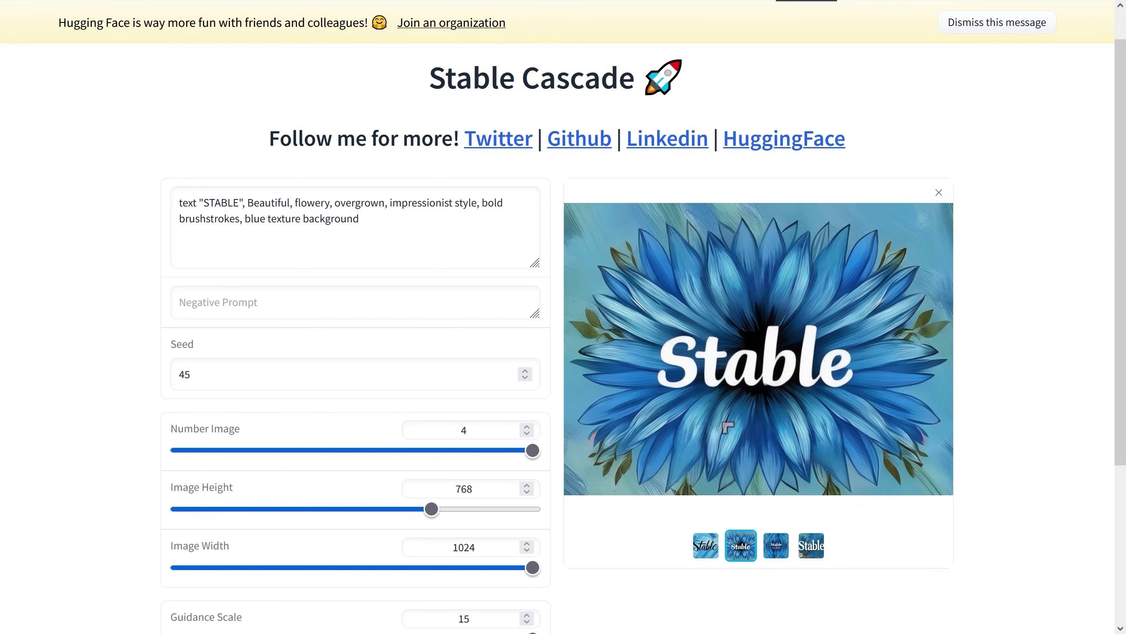
left_click(708, 551)
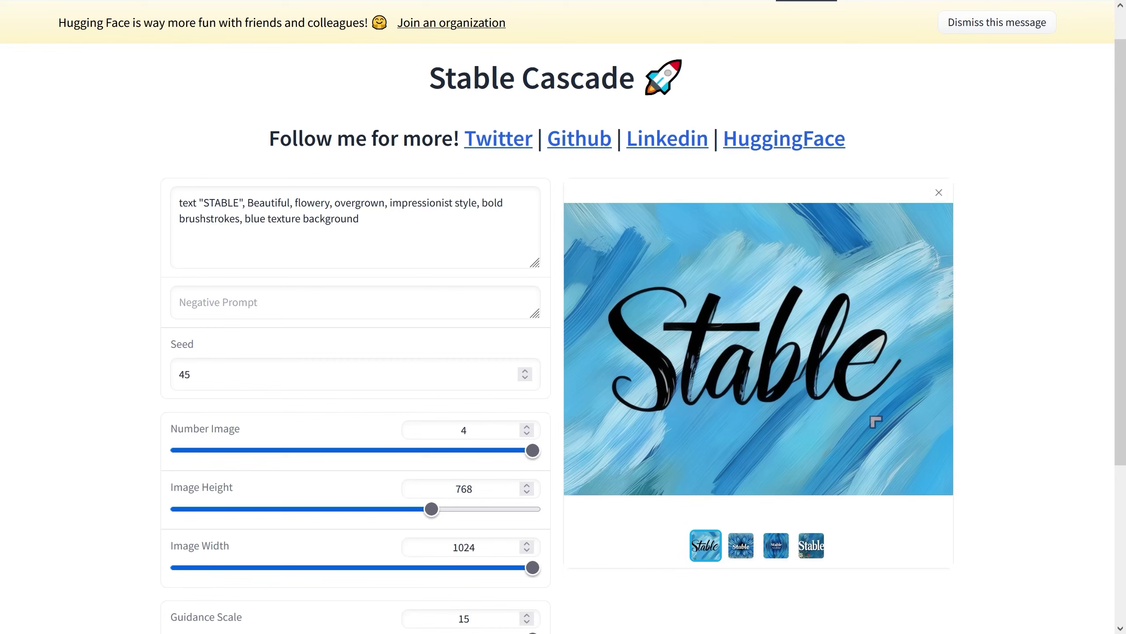